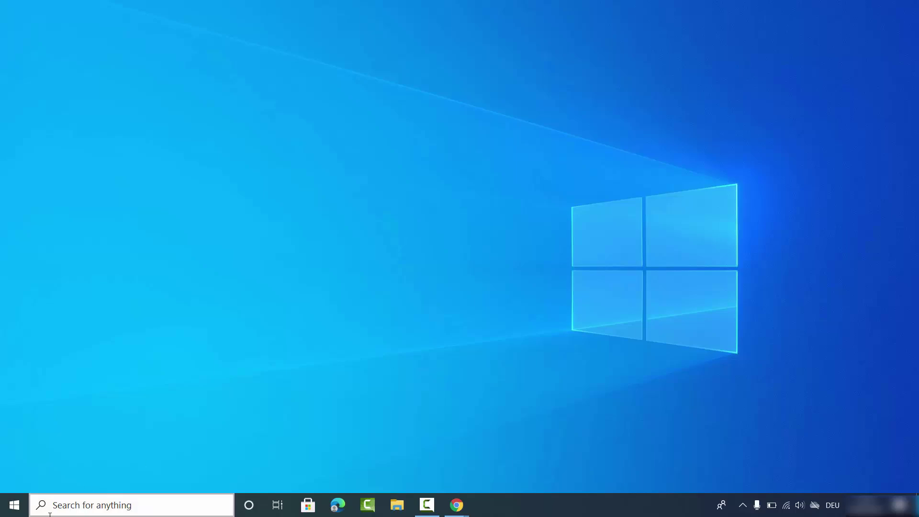
Launch Word from search and create a document from the 'Reference letter for professional employee' template.
click(72, 504)
click(117, 274)
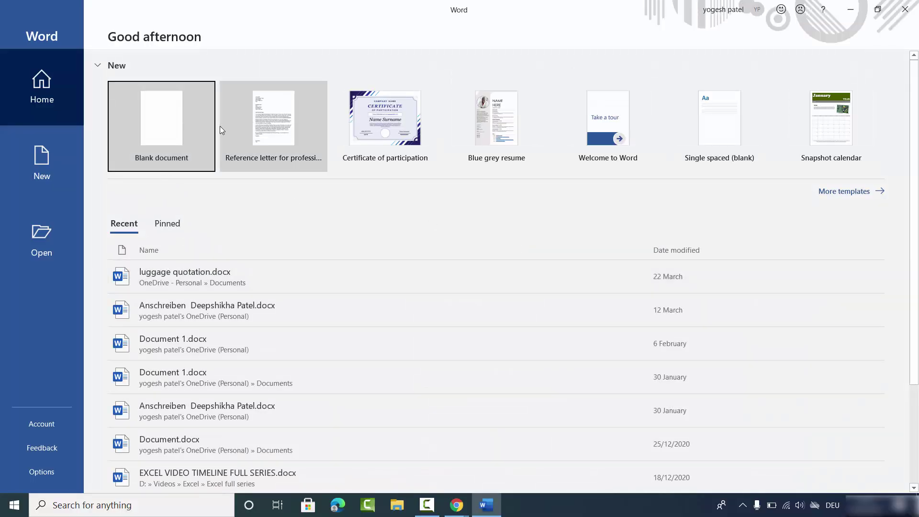
click(258, 127)
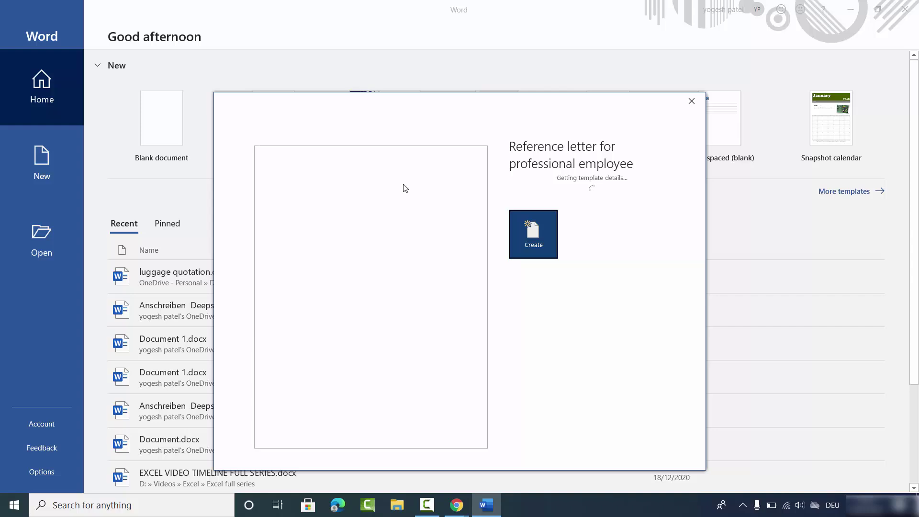
click(525, 224)
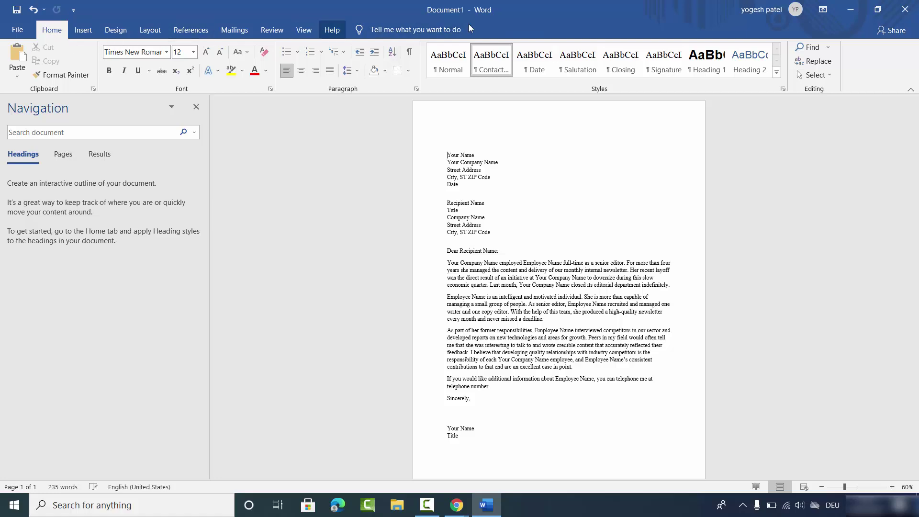
Open Word Options > Language and bring up the Install a display language list.
click(23, 36)
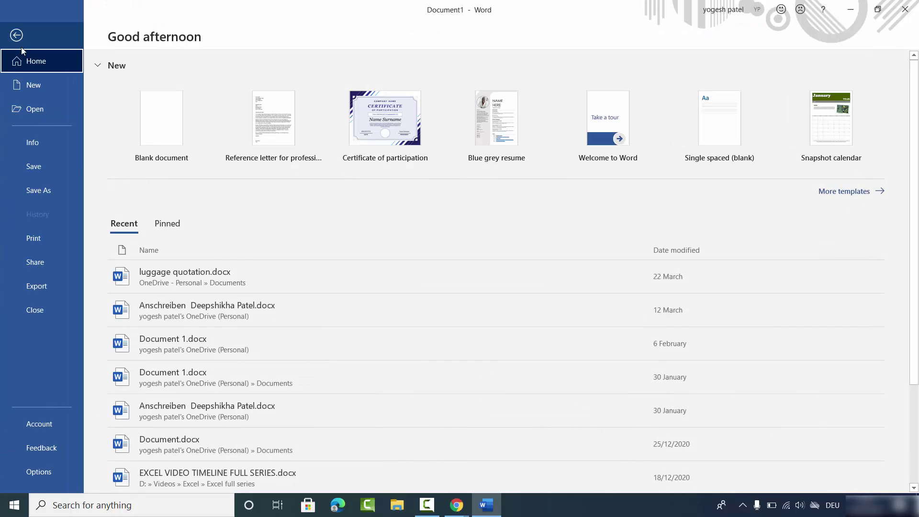
click(22, 42)
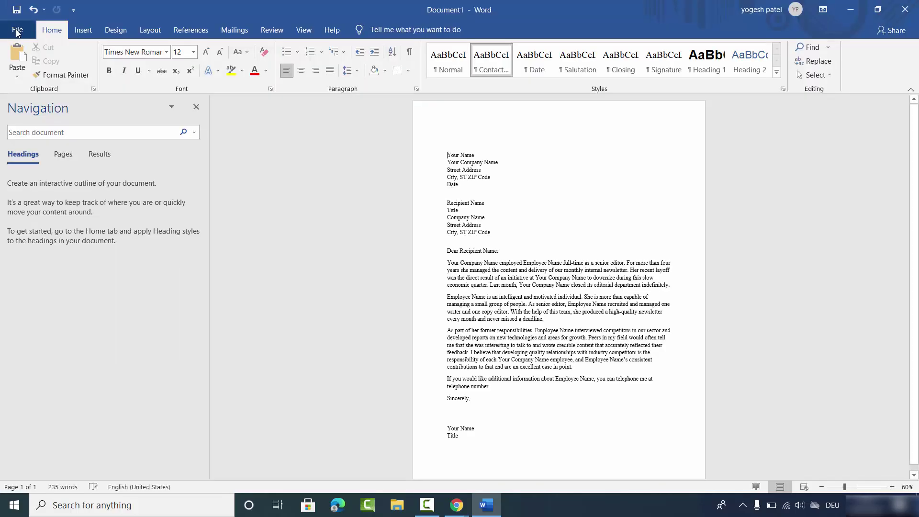
click(17, 31)
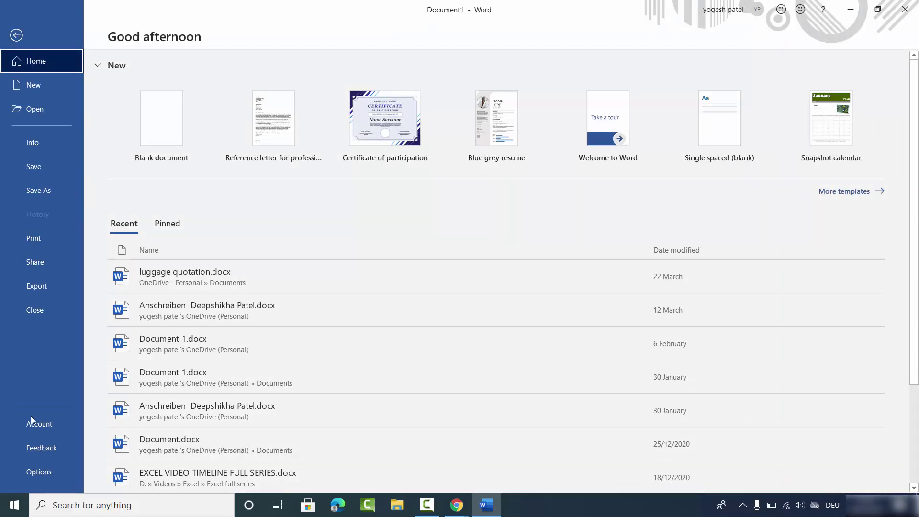
click(41, 472)
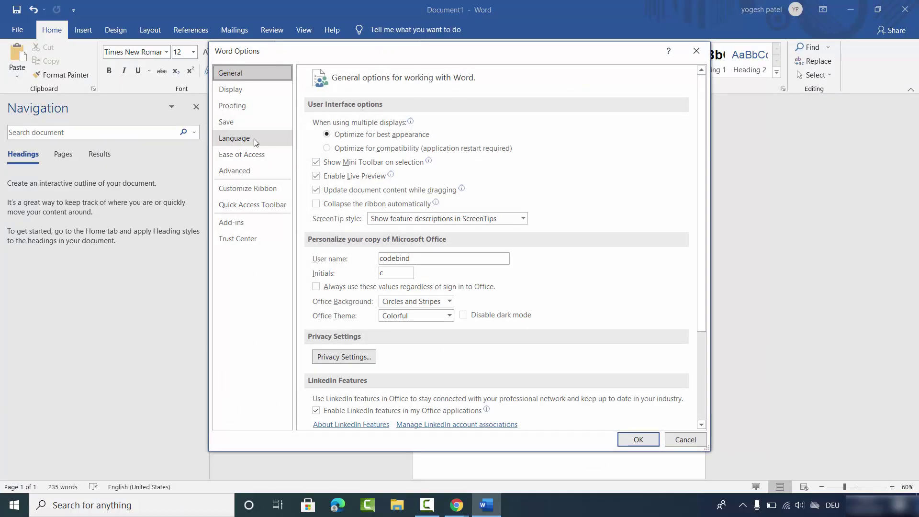
click(251, 141)
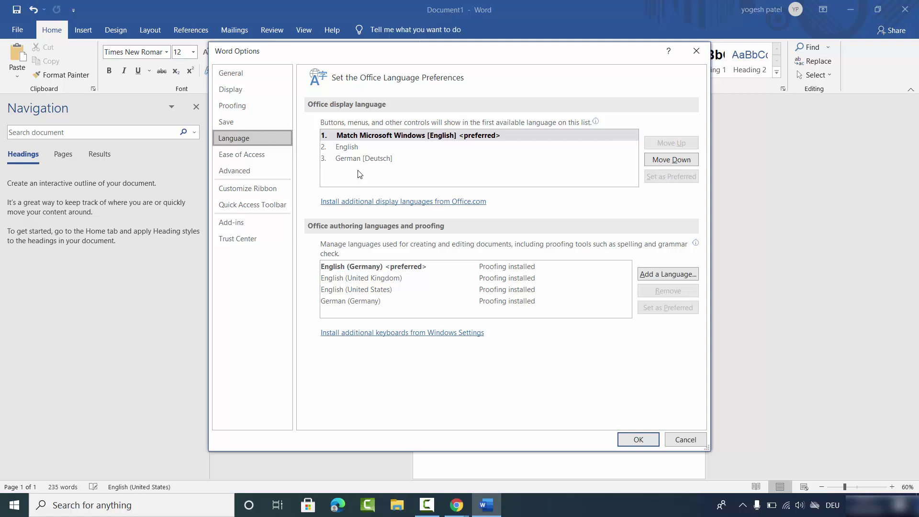
click(355, 203)
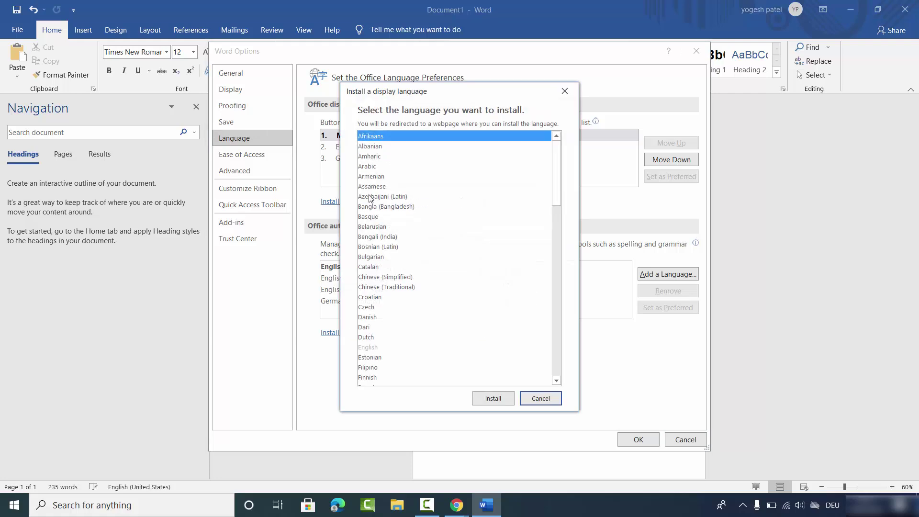
Choose Hindi as the display language to install, opening its Office.com language pack page.
scroll(379, 187, down, 7)
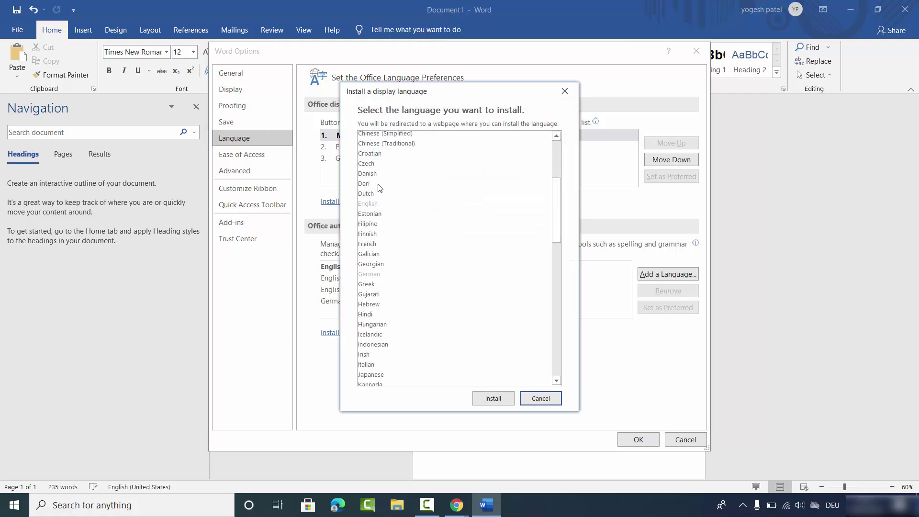
scroll(379, 188, up, 7)
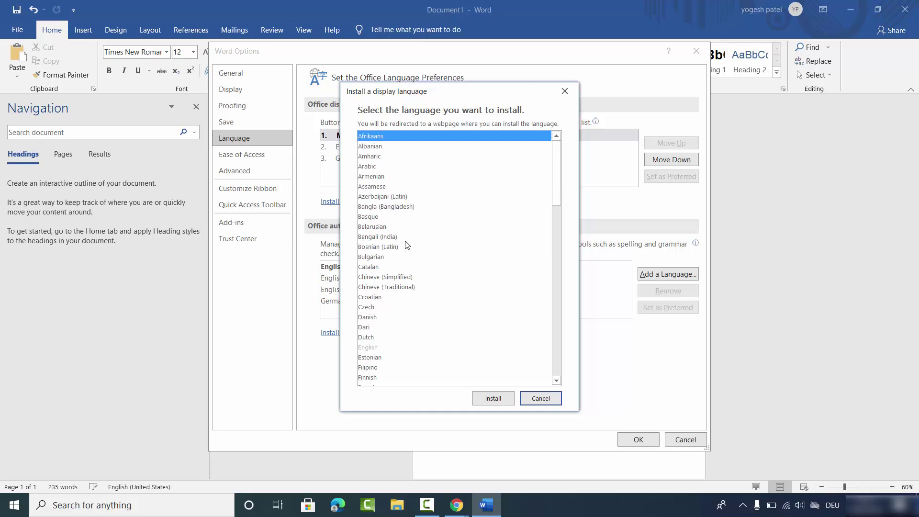
scroll(402, 248, down, 3)
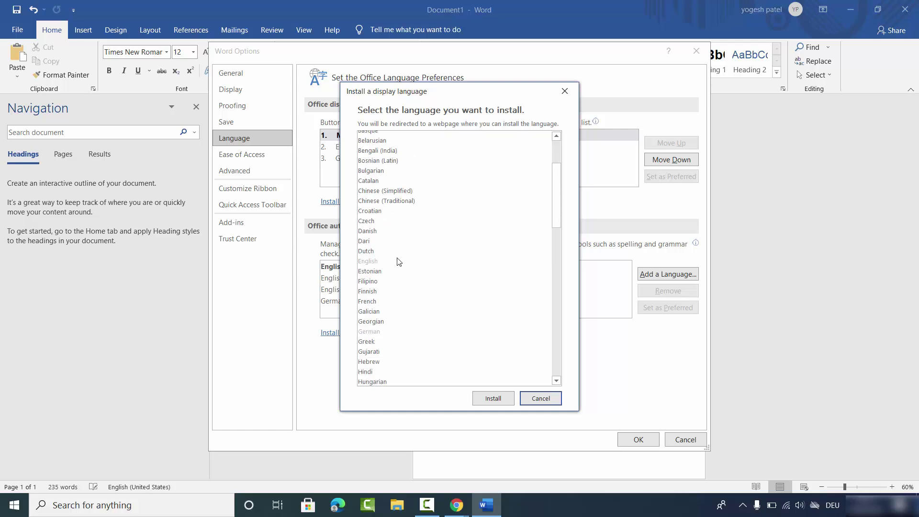
click(390, 372)
scroll(427, 301, down, 3)
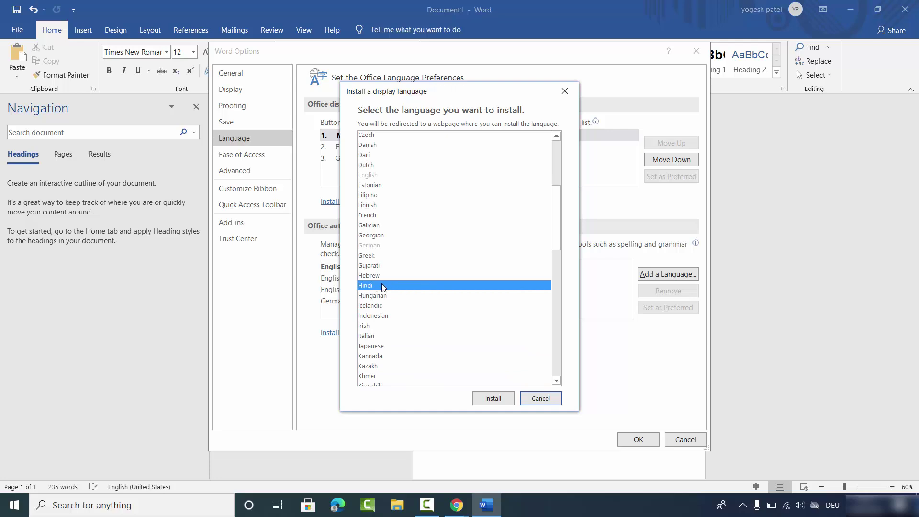
click(493, 398)
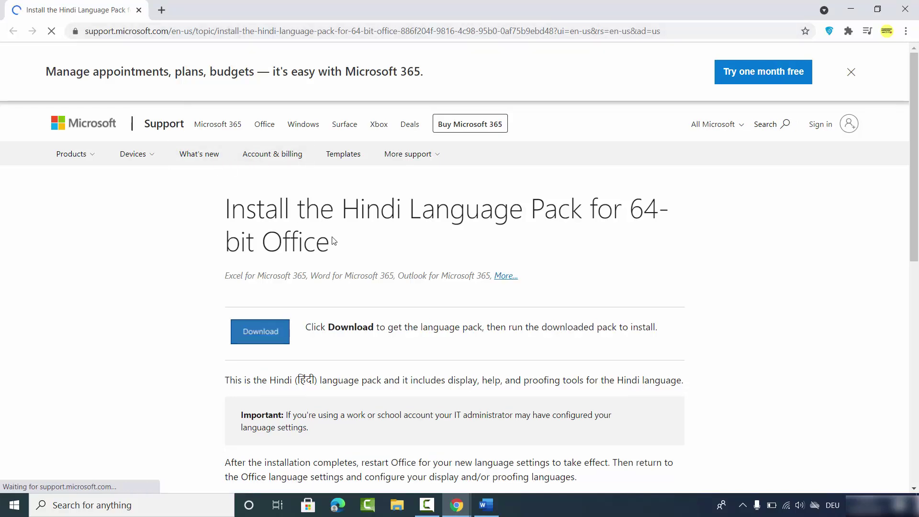
Download the Hindi language pack for 64-bit Office and run OfficeSetup (1).exe.
drag(341, 207, 405, 213)
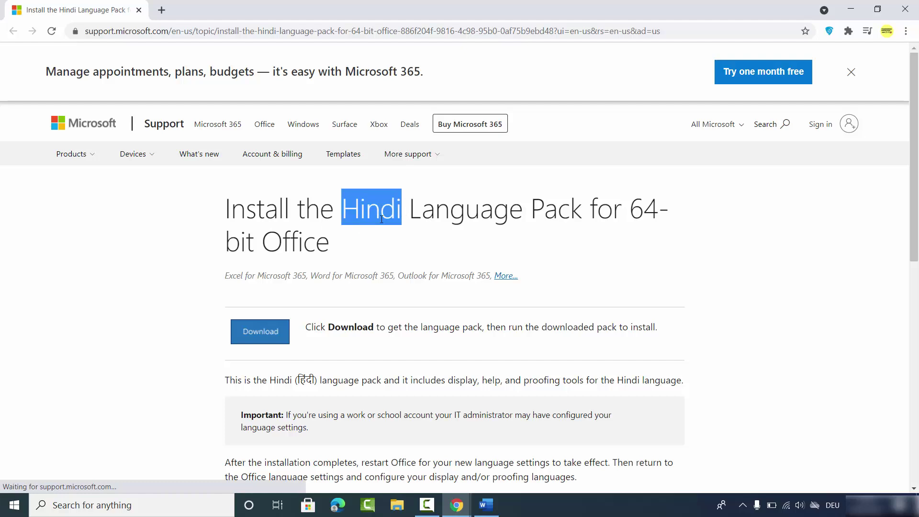
click(270, 334)
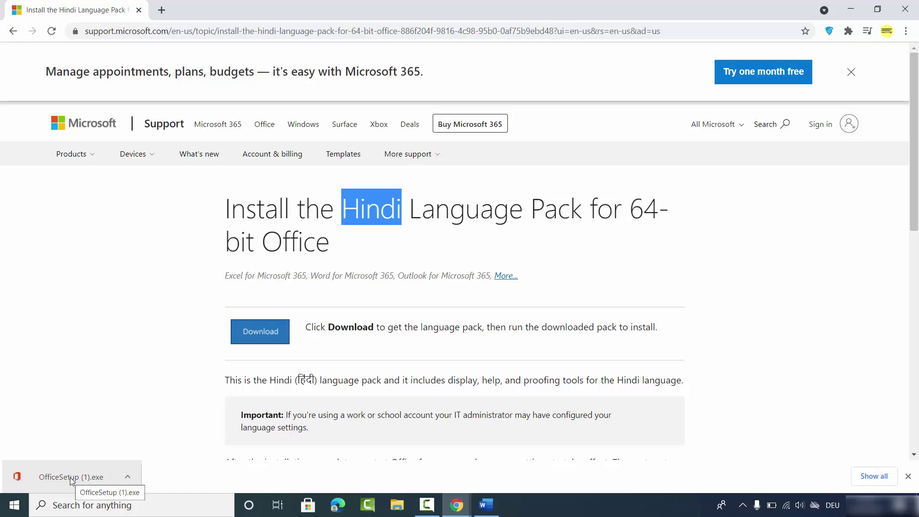
click(72, 480)
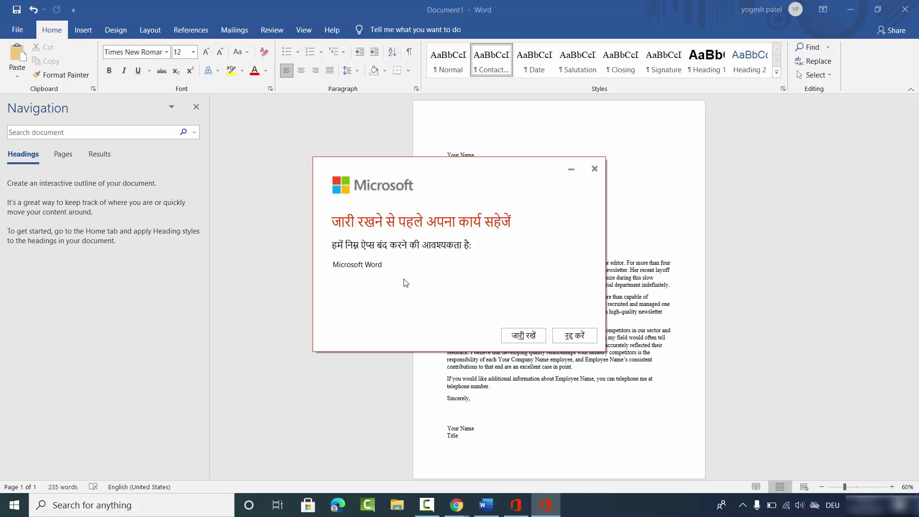
Let the Hindi language pack install, allowing Word to close, then close the finished installer.
click(514, 338)
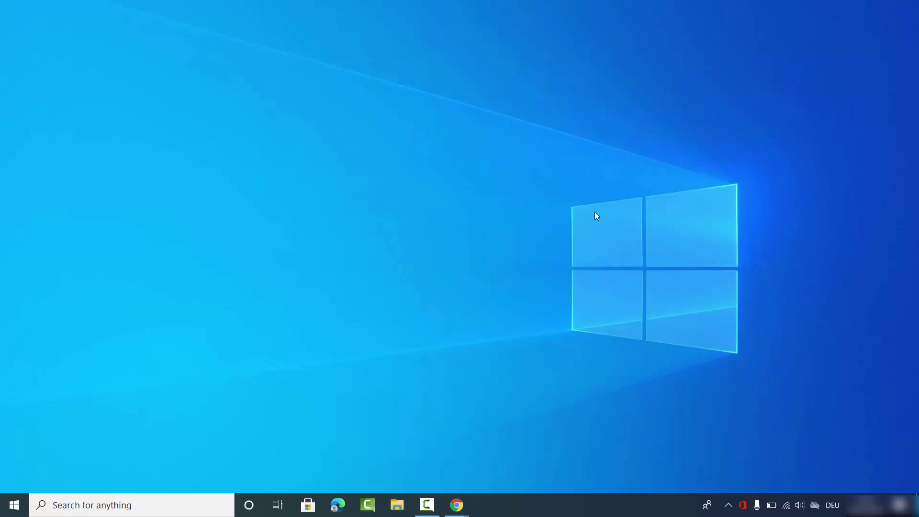
click(743, 506)
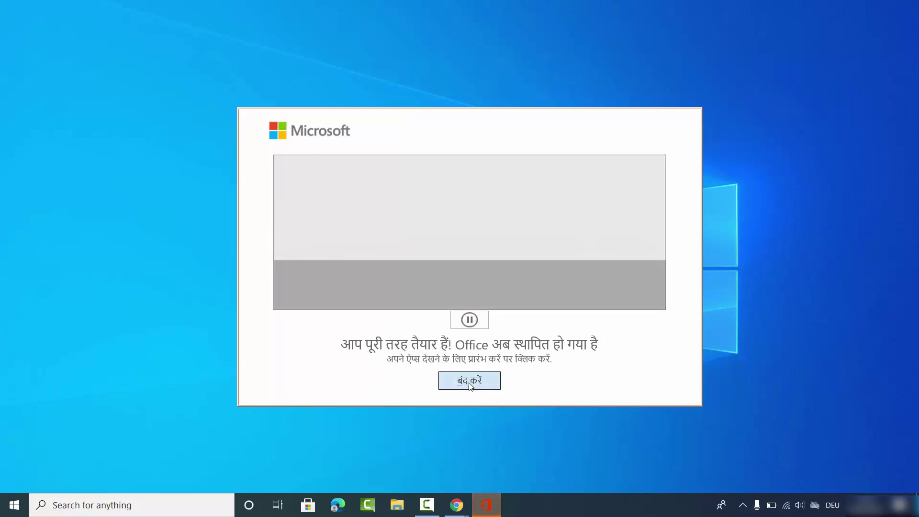
click(468, 386)
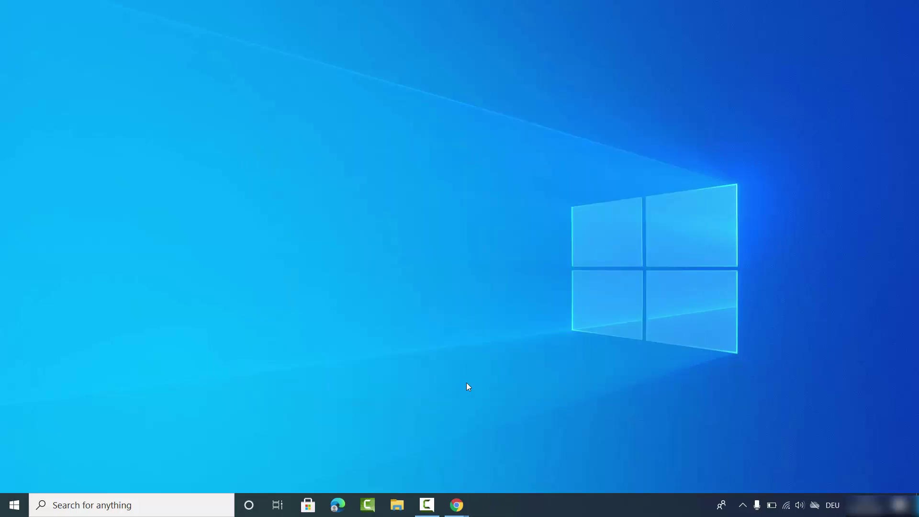
Relaunch Word and open Options > Language, where Hindi [हिन्दी] appears fourth among display languages.
click(145, 506)
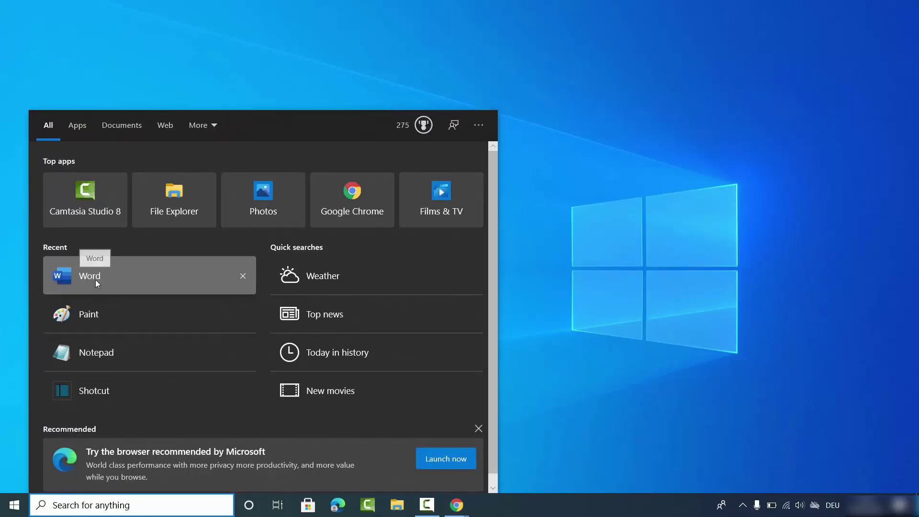
click(96, 280)
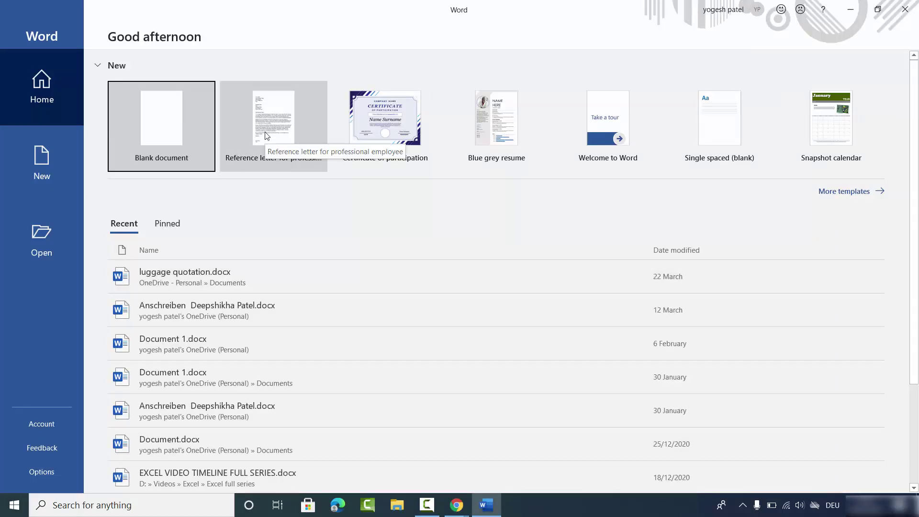
click(43, 473)
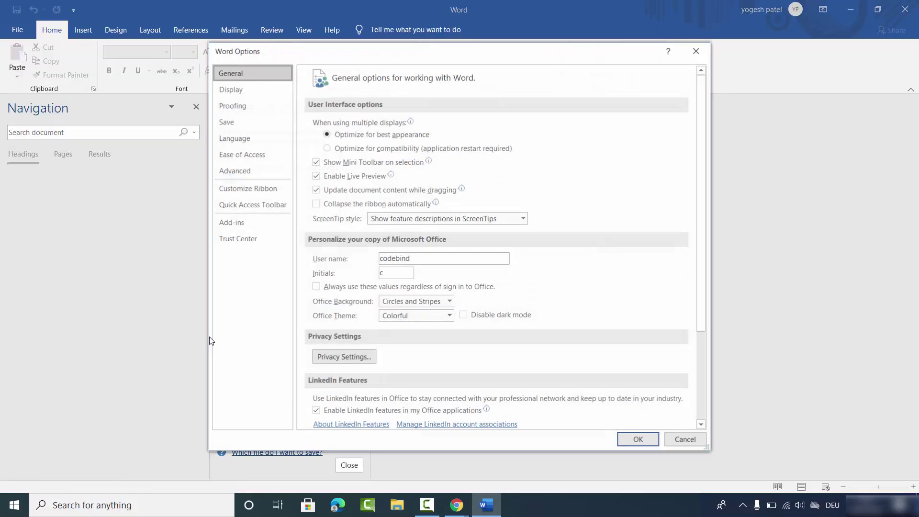
click(246, 142)
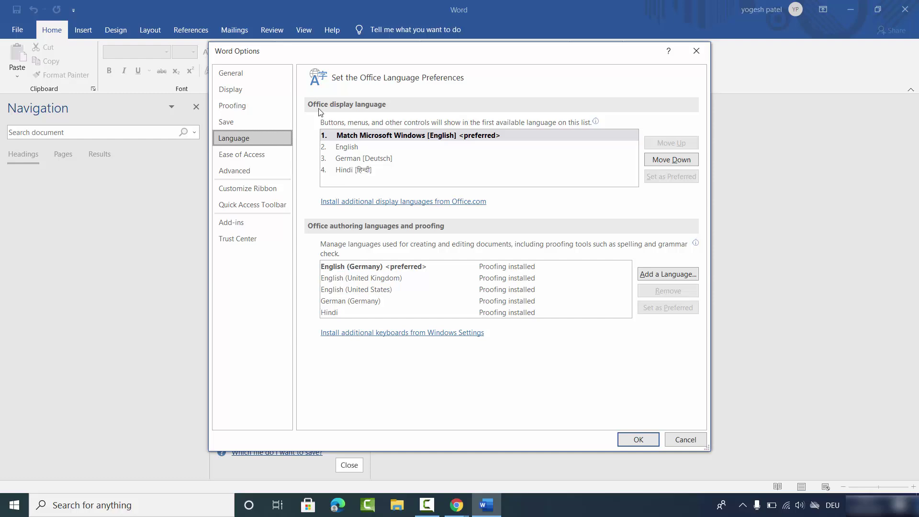
Move Hindi [हिन्दी] to the top as preferred display language and apply with OK.
click(352, 170)
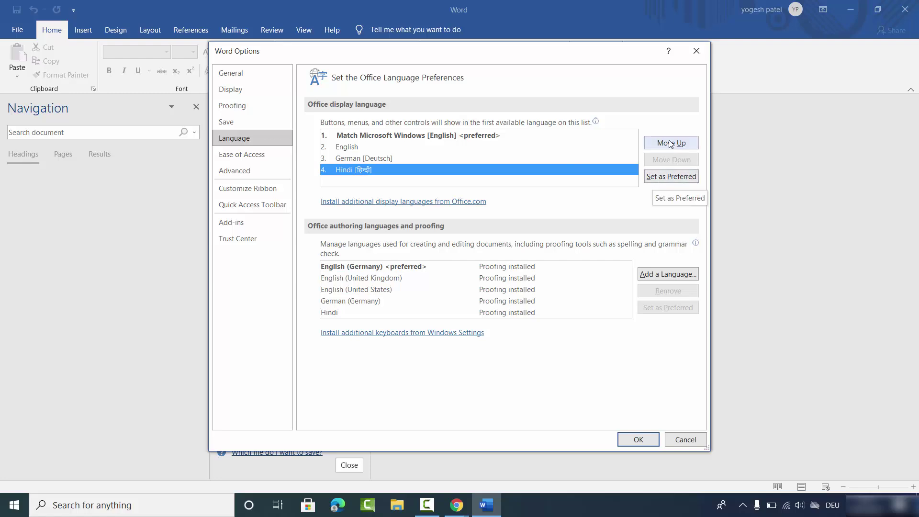
click(671, 177)
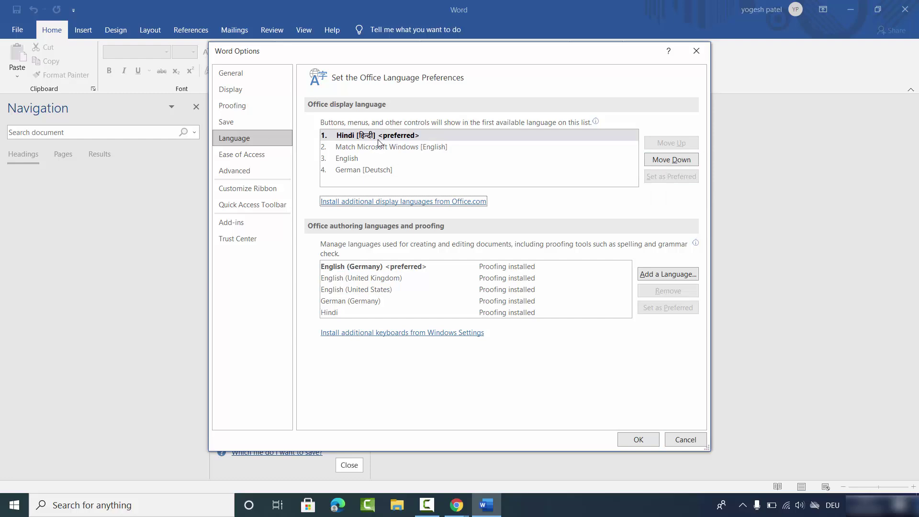
click(673, 161)
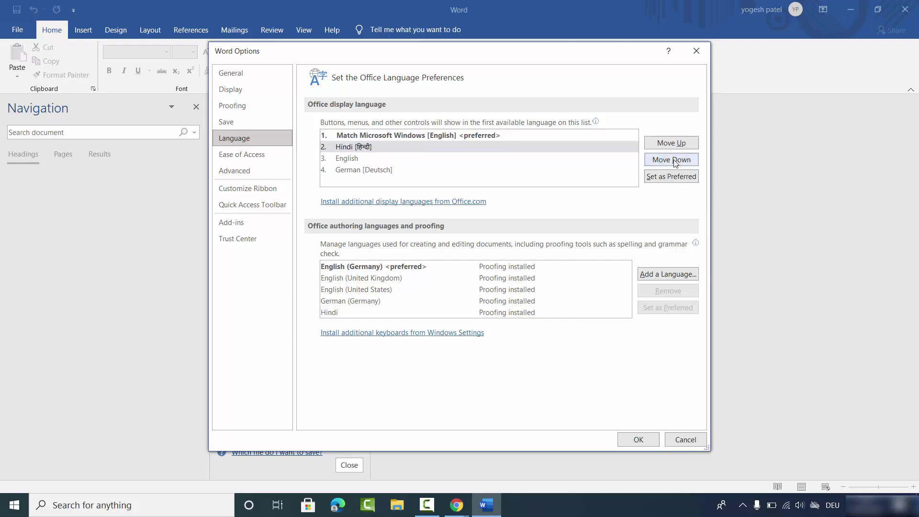
click(676, 161)
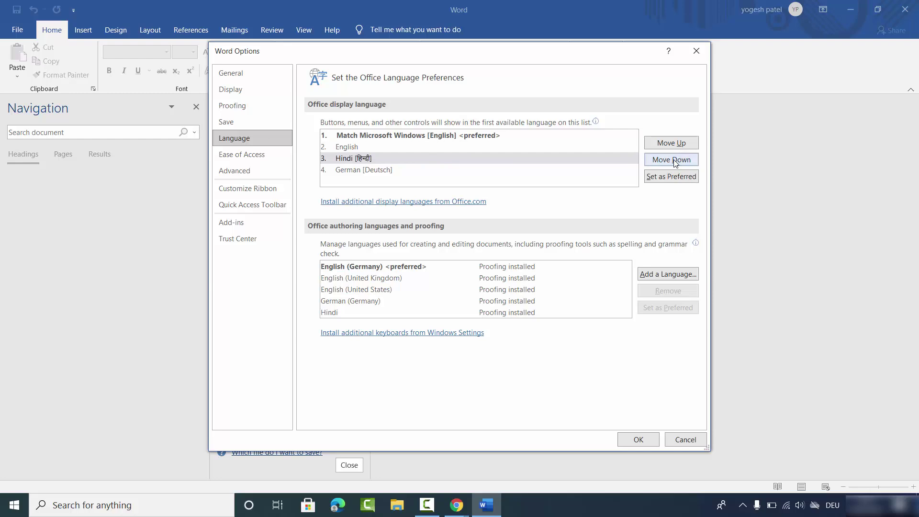
click(672, 143)
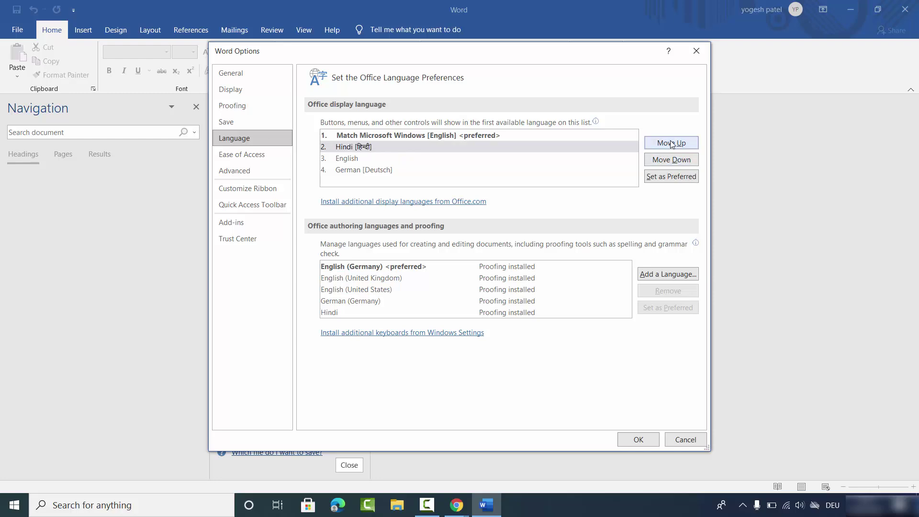
click(672, 143)
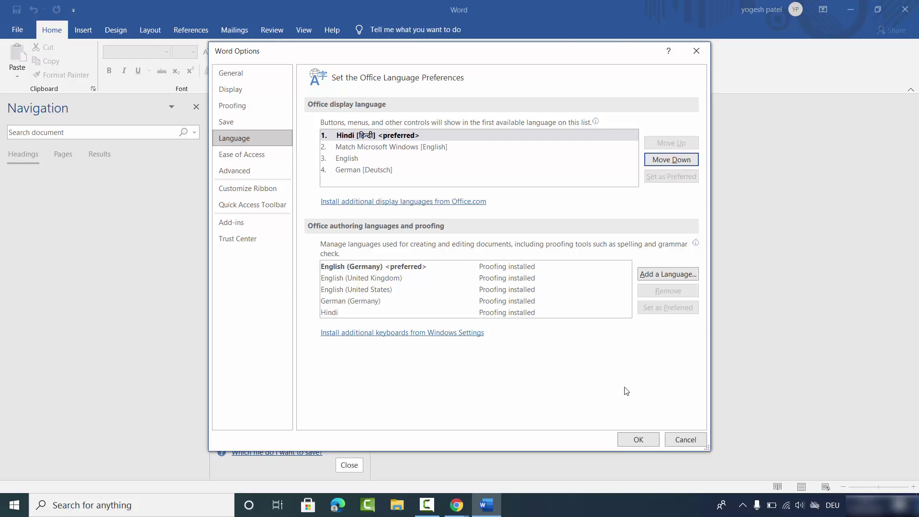
click(628, 441)
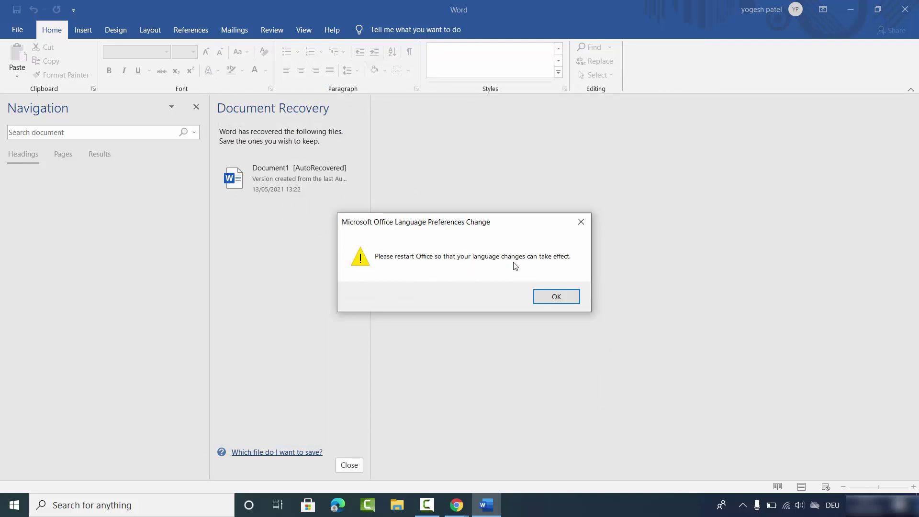
Dismiss the restart notice and close Word, discarding the recovered files.
click(553, 296)
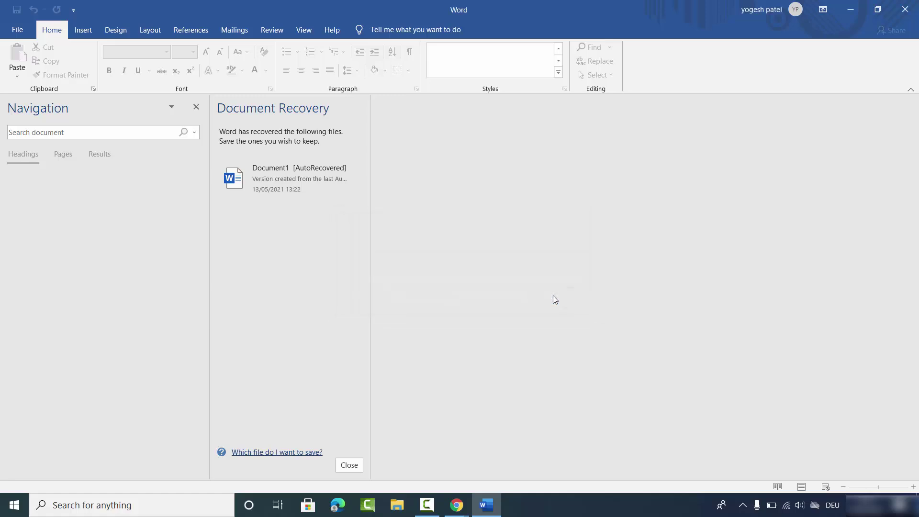
click(905, 8)
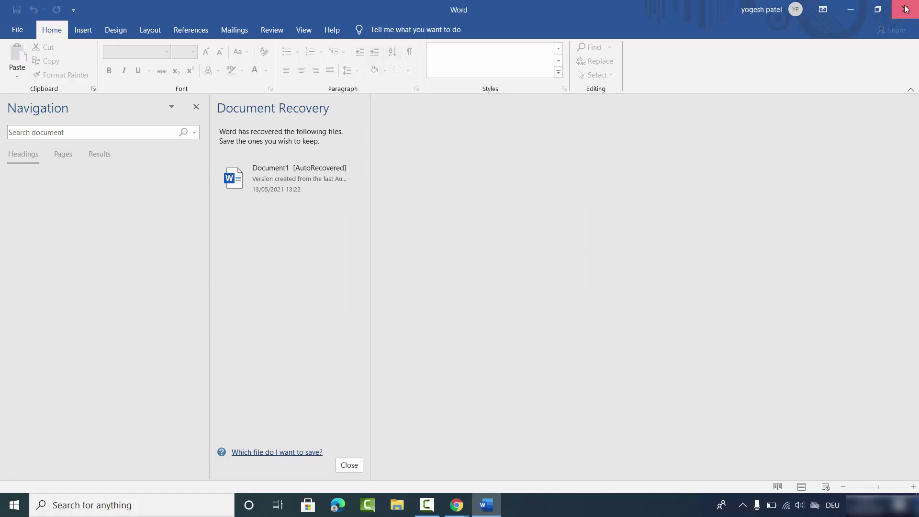
click(283, 196)
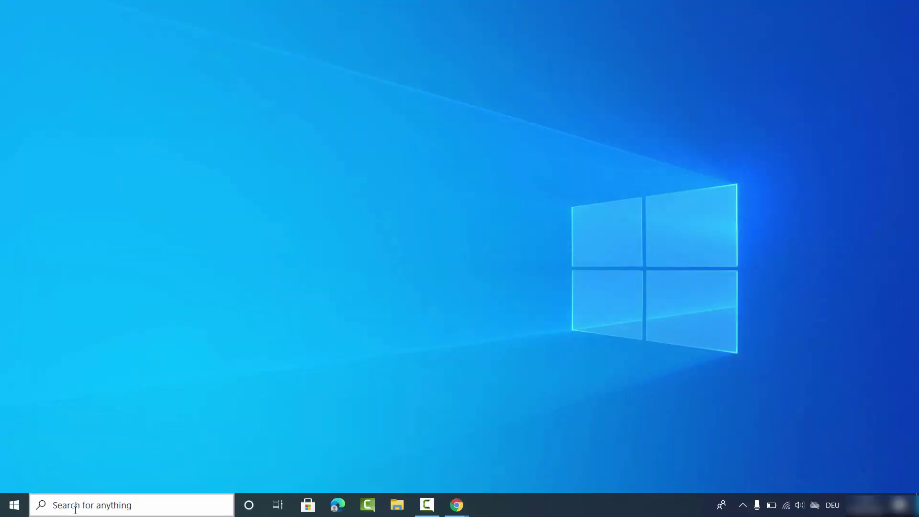
click(111, 505)
Reopen Word in Hindi and create a document from the Reference letter for professional employee template.
click(92, 282)
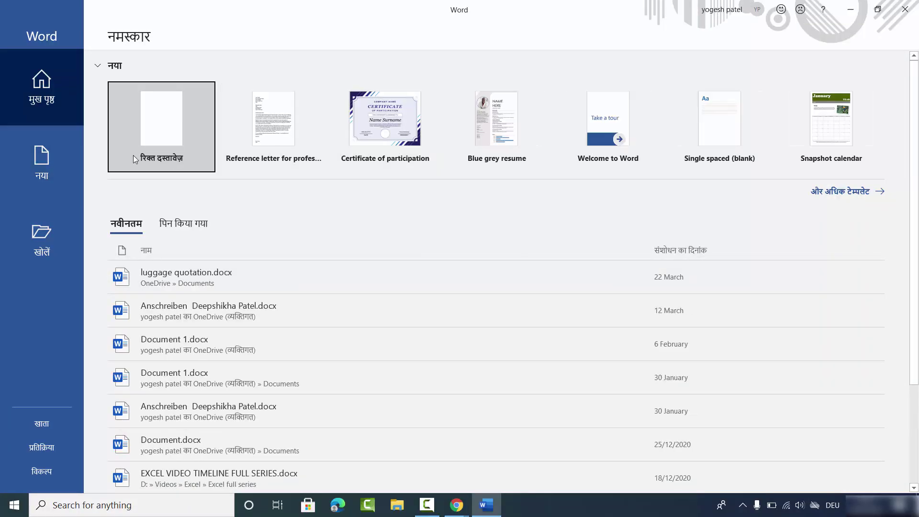
click(263, 138)
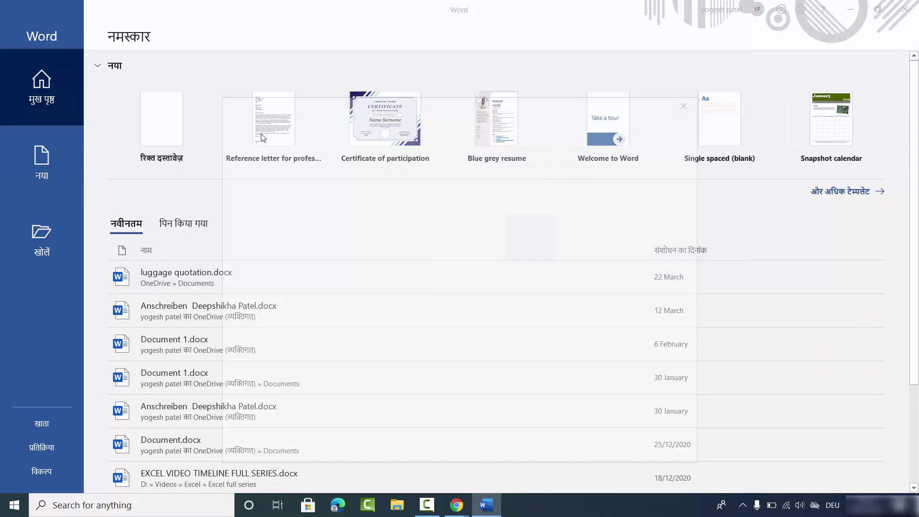
click(527, 300)
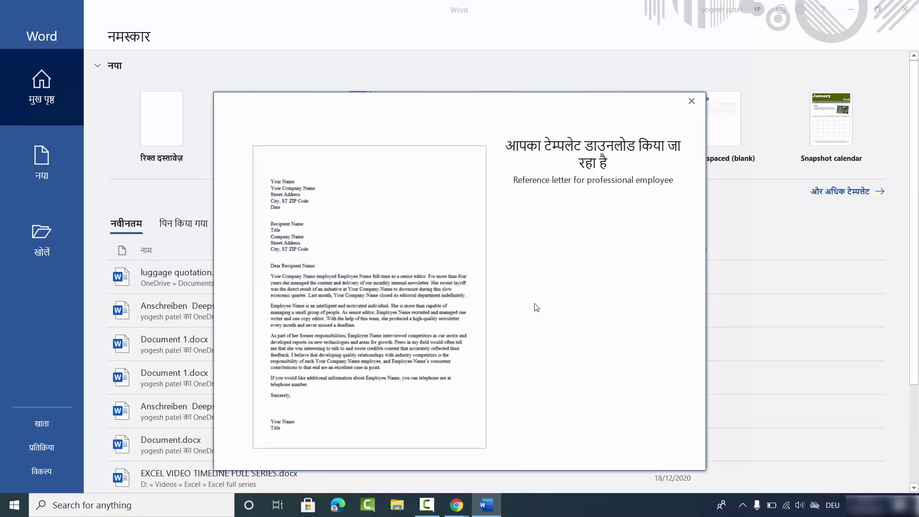